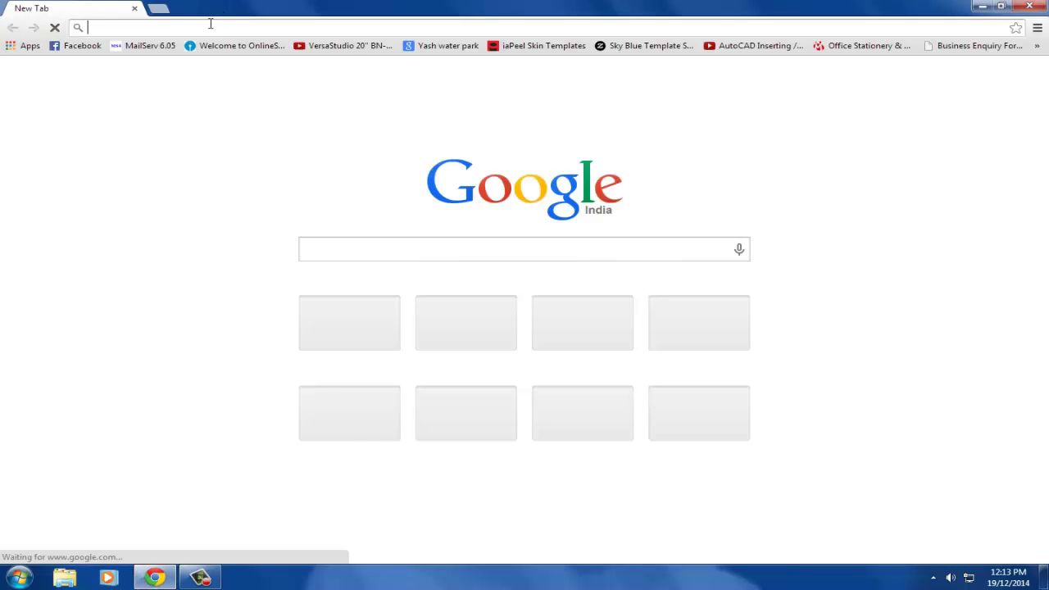
Search Google Images for "wIRELESS usb adapter" and look over the pictured adapters
{"action": "type", "text": "WI"}
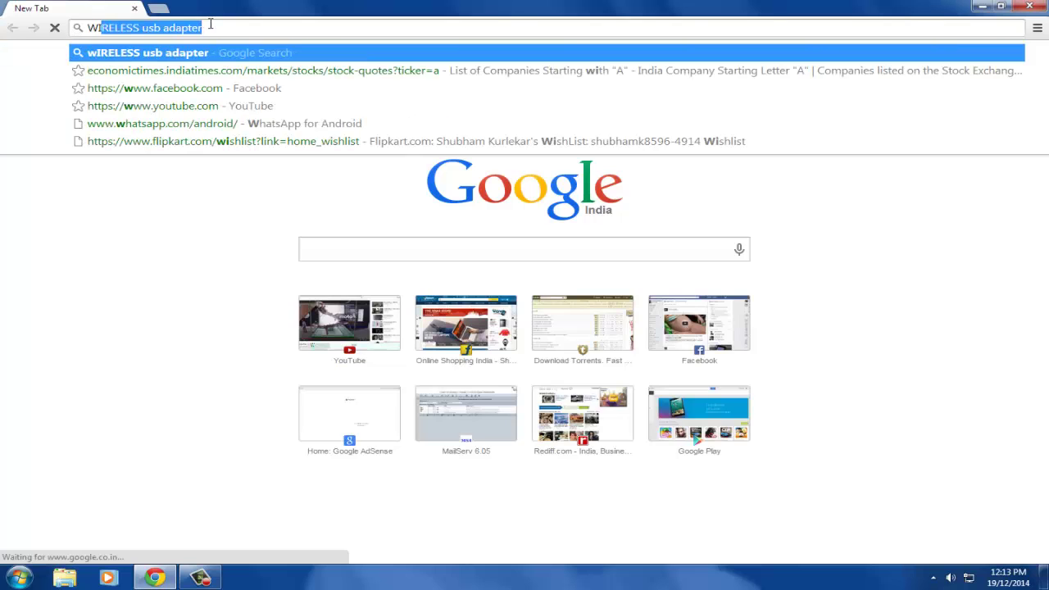
{"action": "key", "text": "Escape"}
{"action": "key", "text": "Return"}
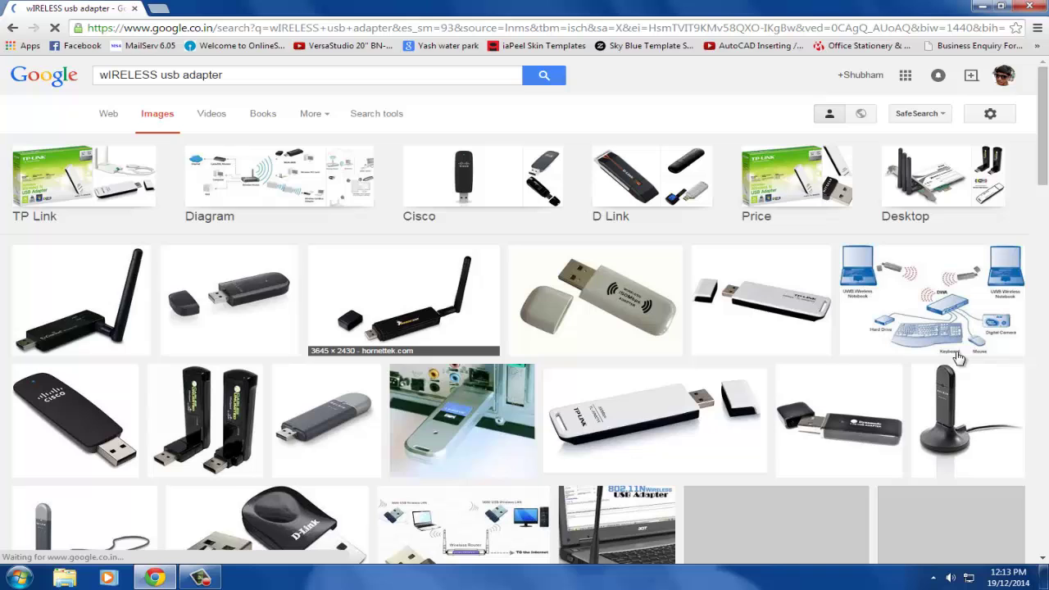
{"action": "scroll", "coordinate": [518, 416], "scroll_direction": "down", "scroll_amount": 3}
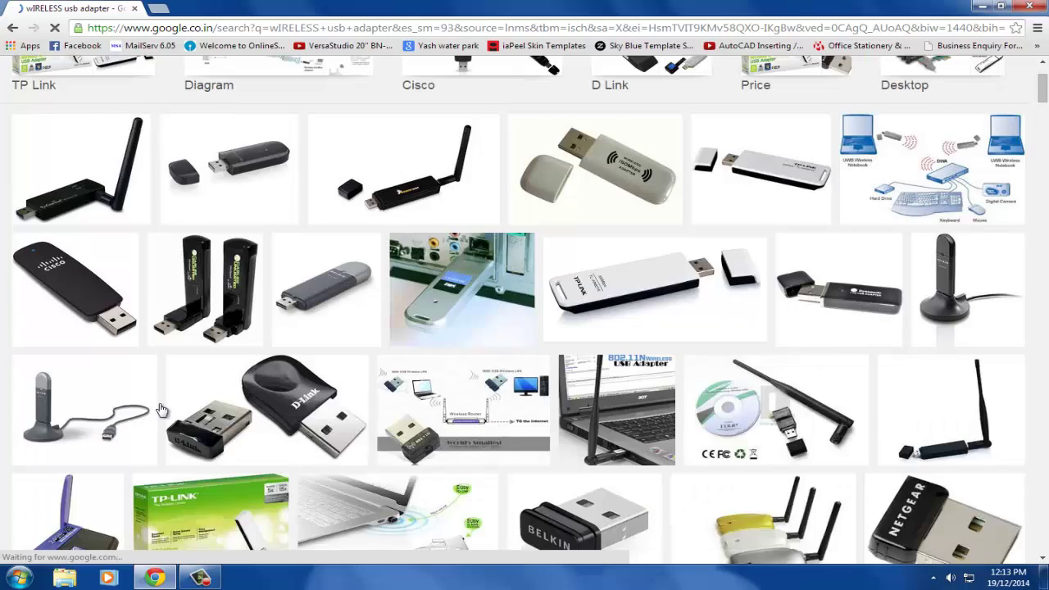
{"action": "scroll", "coordinate": [162, 385], "scroll_direction": "up", "scroll_amount": 3}
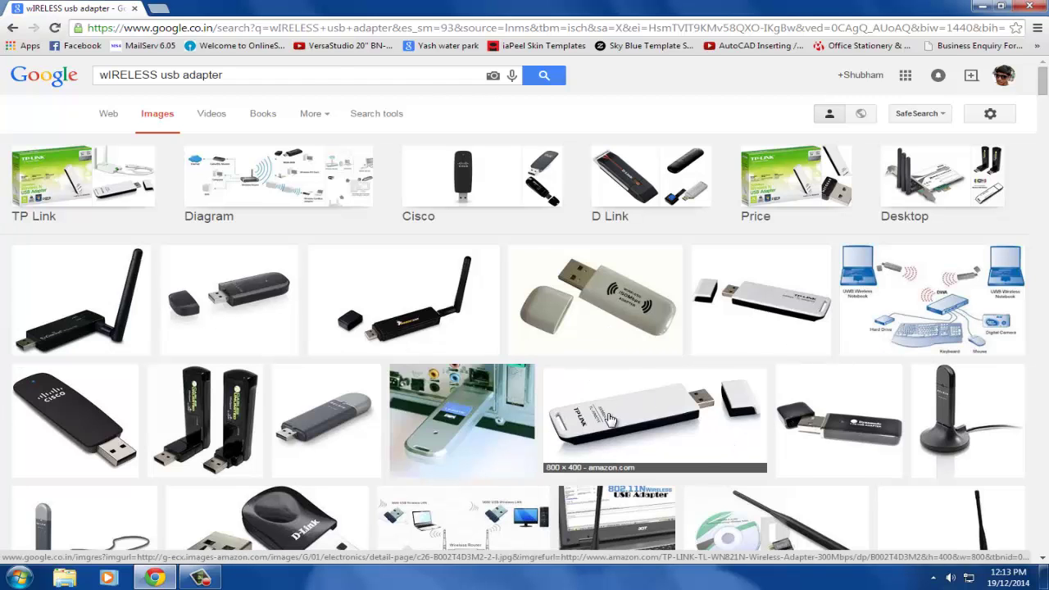
{"action": "scroll", "coordinate": [612, 421], "scroll_direction": "down", "scroll_amount": 3}
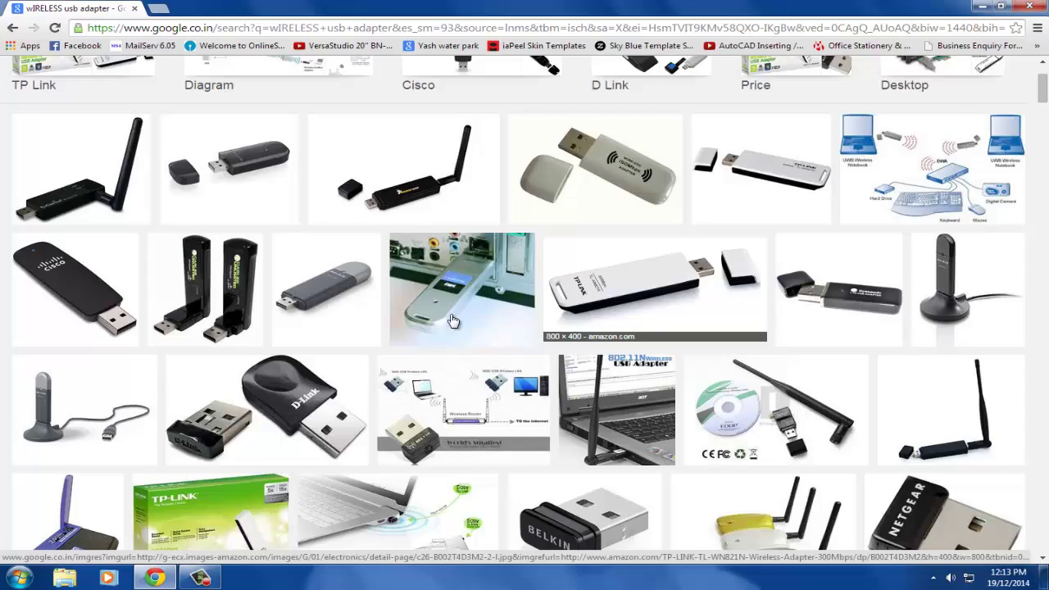
View the TP-LINK TL-WN821N adapter picture enlarged, close it, and browse further wireless USB adapter images
{"action": "left_click", "coordinate": [613, 321]}
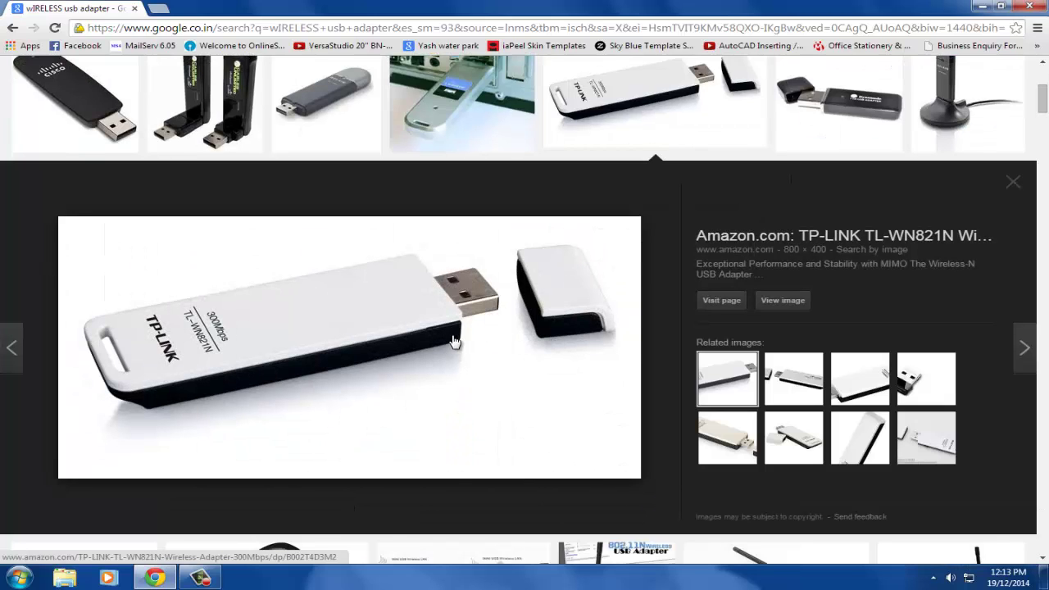
{"action": "scroll", "coordinate": [451, 342], "scroll_direction": "down", "scroll_amount": 2}
{"action": "scroll", "coordinate": [451, 342], "scroll_direction": "up", "scroll_amount": 2}
{"action": "scroll", "coordinate": [296, 309], "scroll_direction": "down", "scroll_amount": 1}
{"action": "scroll", "coordinate": [300, 309], "scroll_direction": "up", "scroll_amount": 1}
{"action": "left_click", "coordinate": [1012, 191]}
{"action": "scroll", "coordinate": [334, 368], "scroll_direction": "down", "scroll_amount": 2}
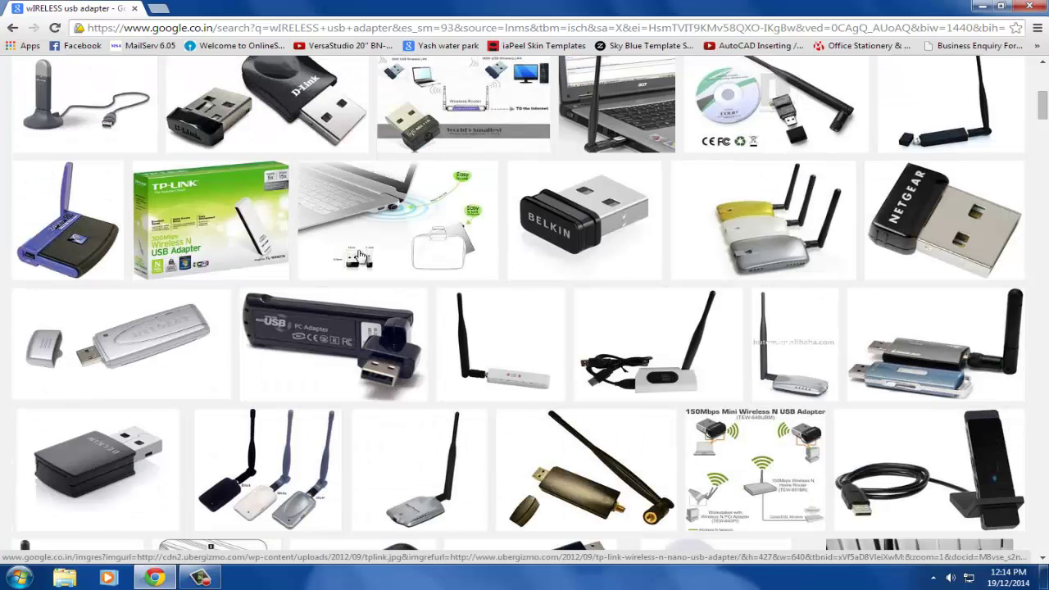
{"action": "scroll", "coordinate": [214, 363], "scroll_direction": "down", "scroll_amount": 2}
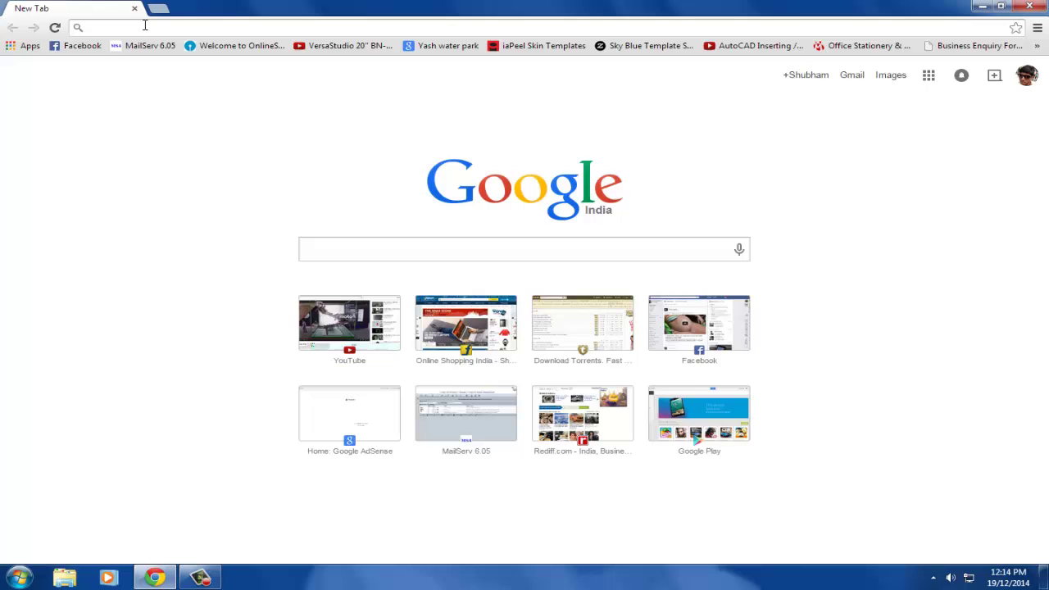
Search the web for "virtual router simplicity" and open the virtual-router.net website from the results
{"action": "type", "text": "V"}
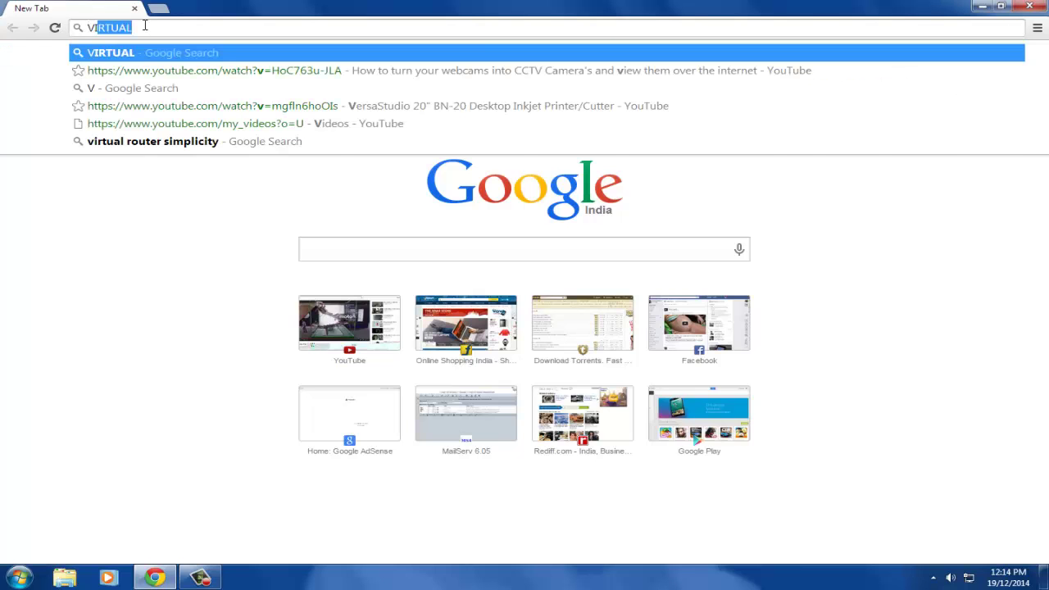
{"action": "type", "text": "IR"}
{"action": "key", "text": "Down"}
{"action": "key", "text": "Down"}
{"action": "key", "text": "Return"}
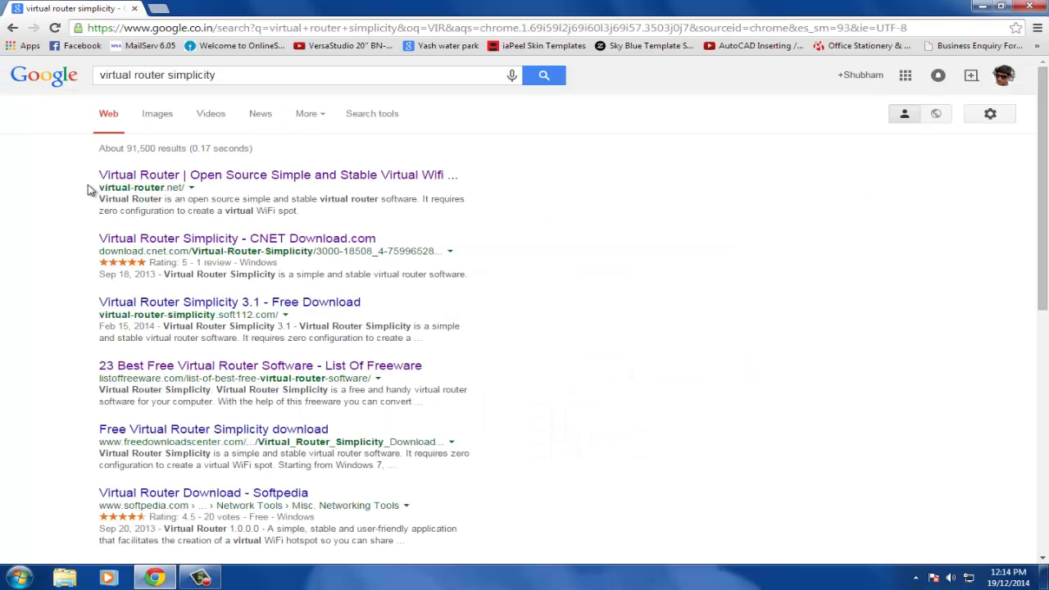
{"action": "left_click_drag", "start_coordinate": [140, 186], "coordinate": [142, 187]}
{"action": "left_click", "coordinate": [220, 176]}
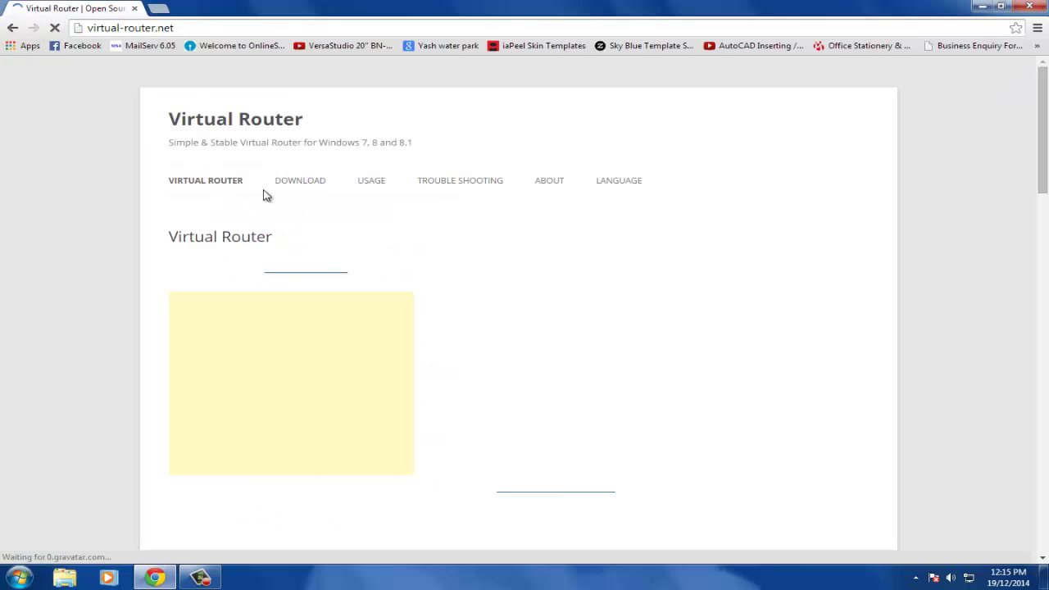
Try to download Virtual Router from the site's download page, cancel the save, and close the browser
{"action": "left_click", "coordinate": [293, 188]}
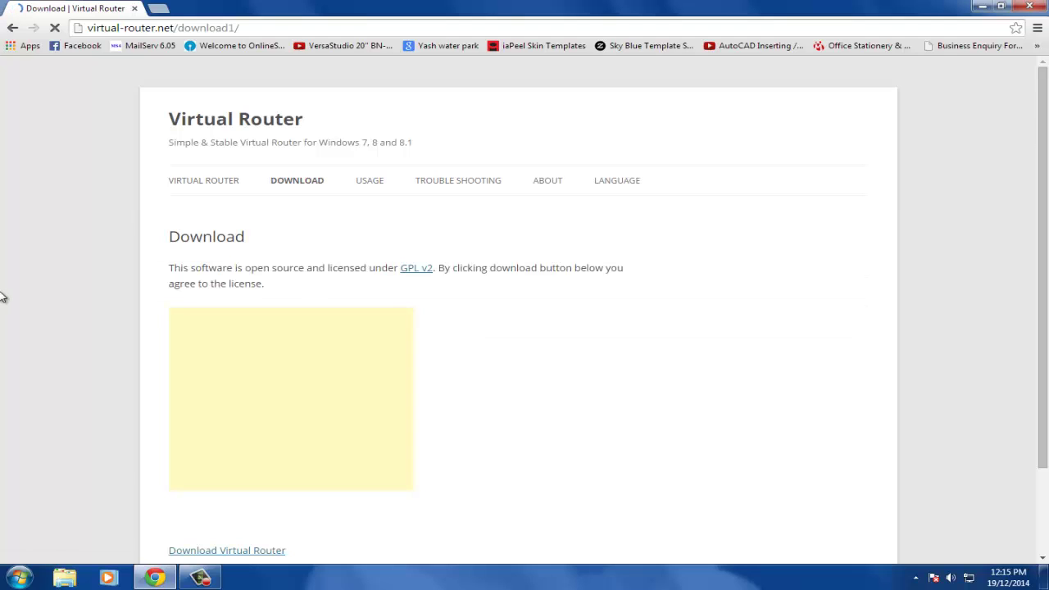
{"action": "scroll", "coordinate": [37, 314], "scroll_direction": "down", "scroll_amount": 1}
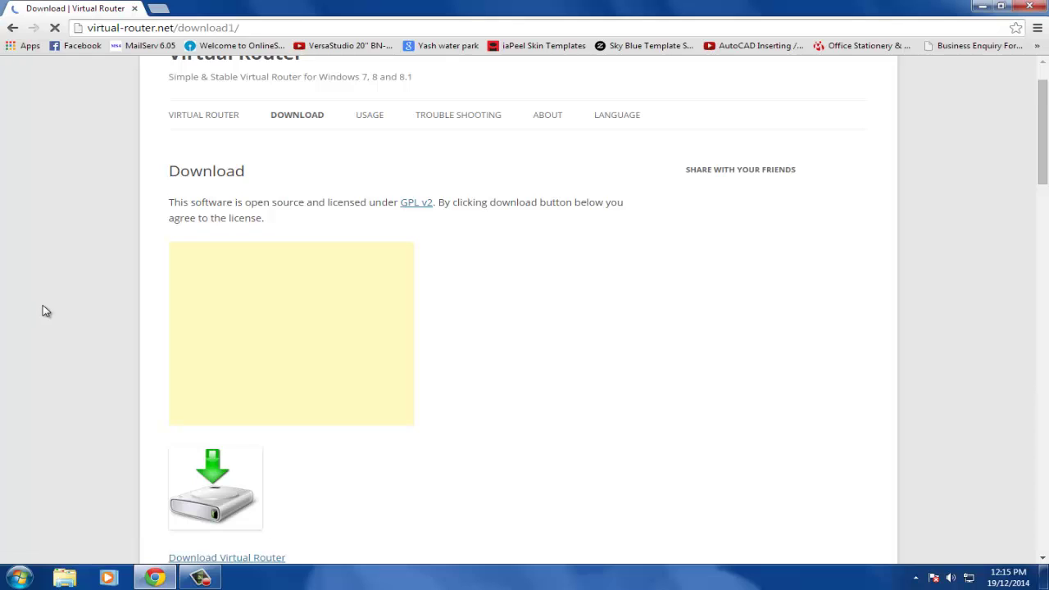
{"action": "scroll", "coordinate": [74, 312], "scroll_direction": "down", "scroll_amount": 4}
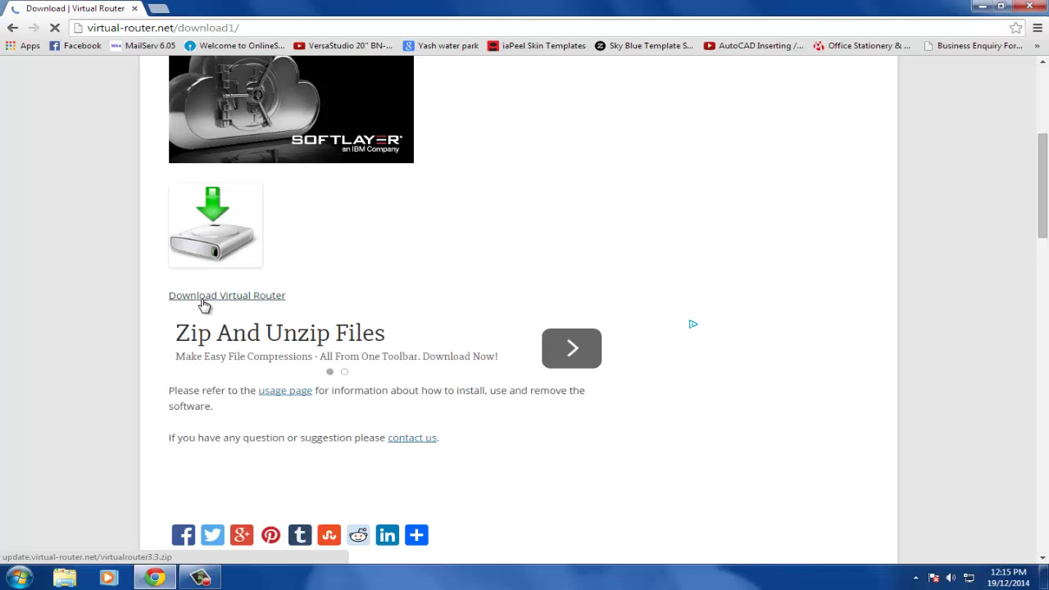
{"action": "left_click", "coordinate": [204, 305]}
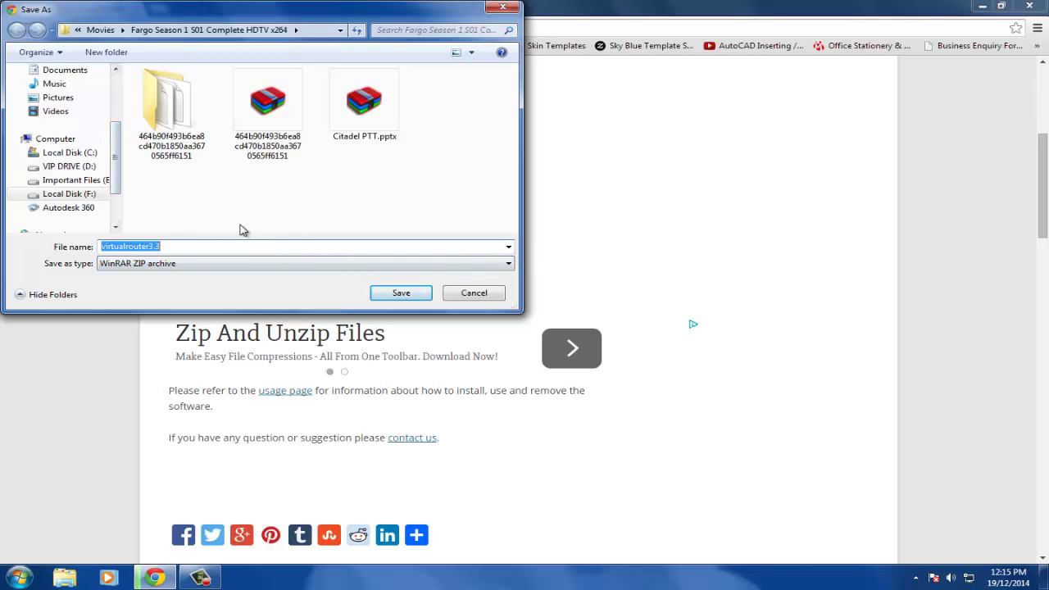
{"action": "left_click", "coordinate": [471, 295]}
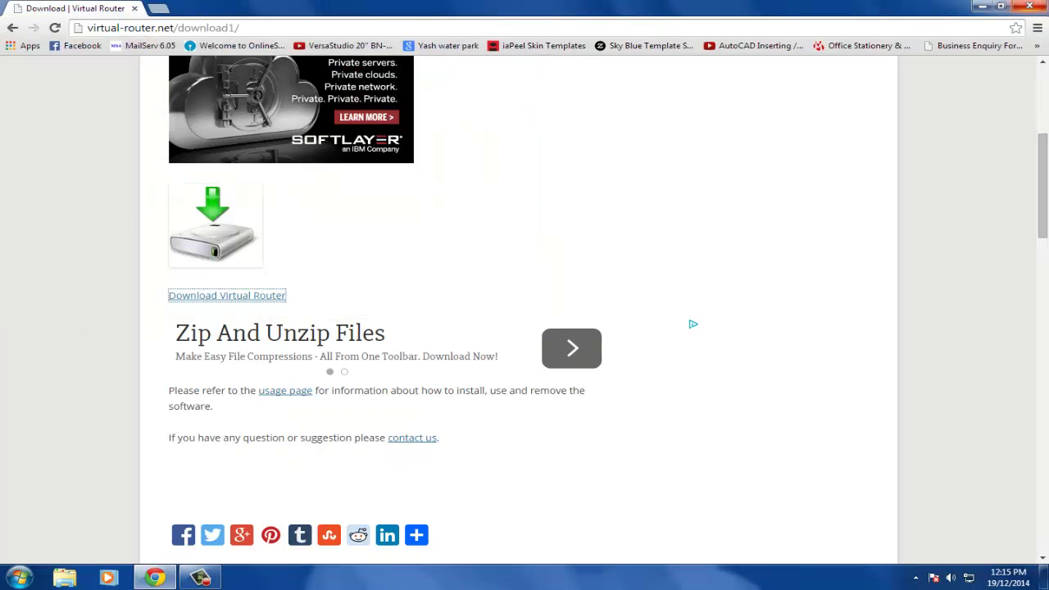
{"action": "left_click", "coordinate": [1029, 6]}
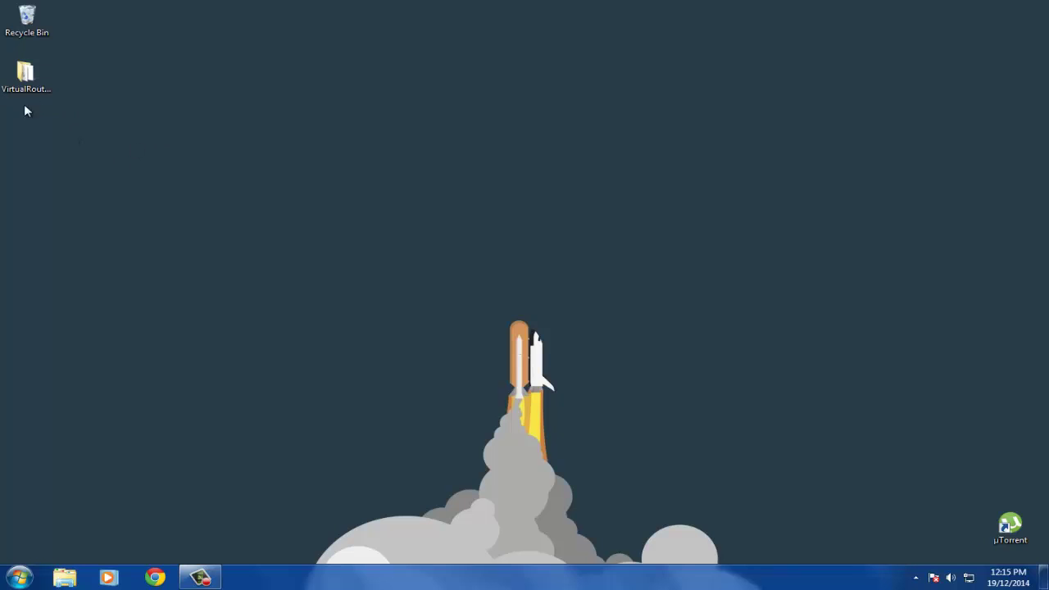
Open the Network and Sharing Center and display the computer's network adapters
{"action": "left_click", "coordinate": [968, 578]}
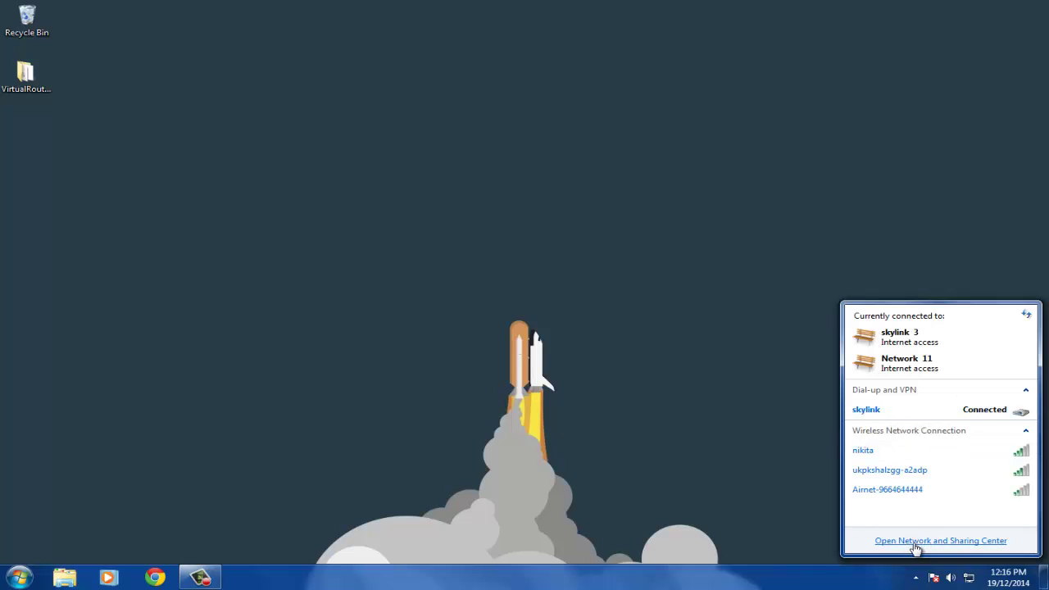
{"action": "left_click", "coordinate": [297, 262]}
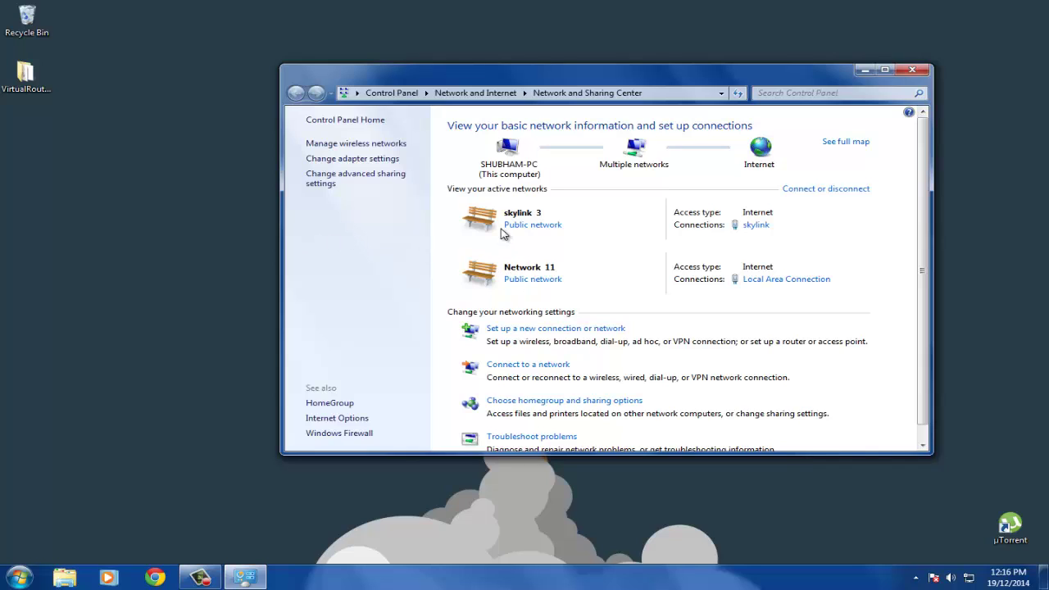
{"action": "left_click", "coordinate": [335, 167]}
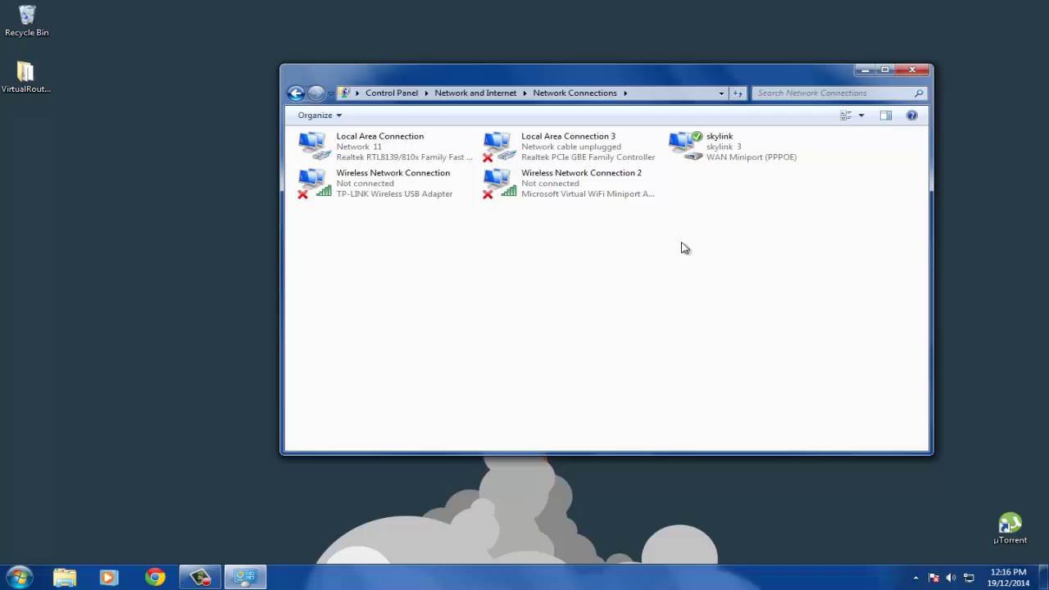
In the skylink connection's sharing properties, allow other network users to connect through this computer's Internet connection
{"action": "right_click", "coordinate": [715, 150]}
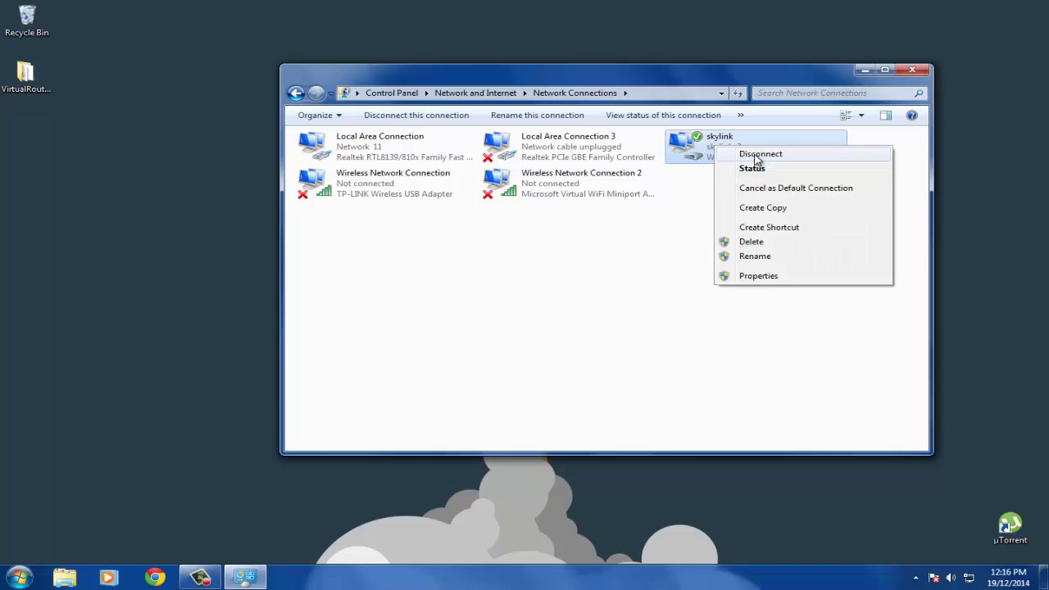
{"action": "left_click", "coordinate": [769, 277]}
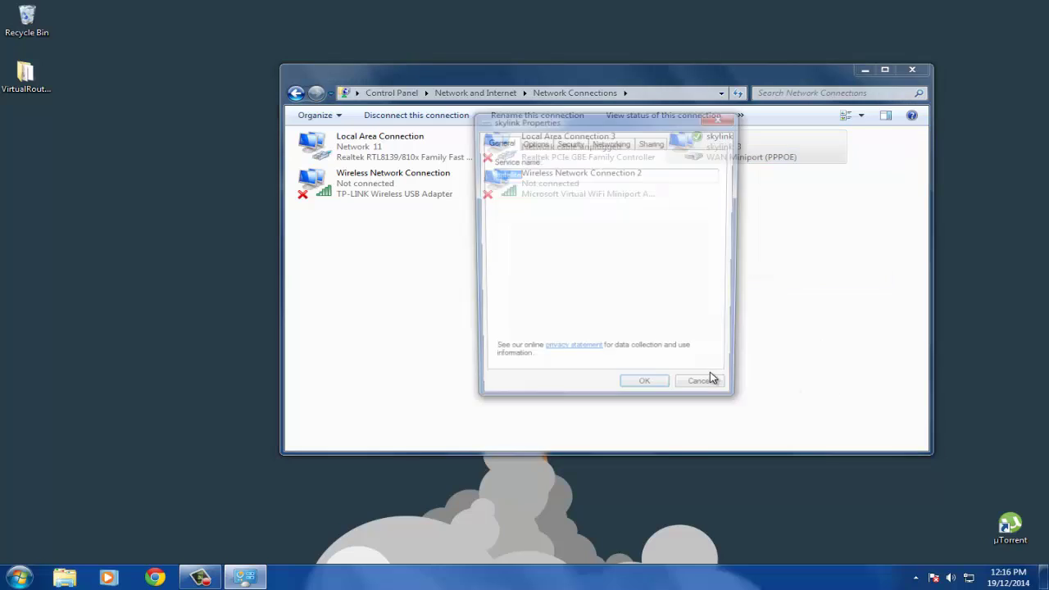
{"action": "left_click", "coordinate": [610, 144]}
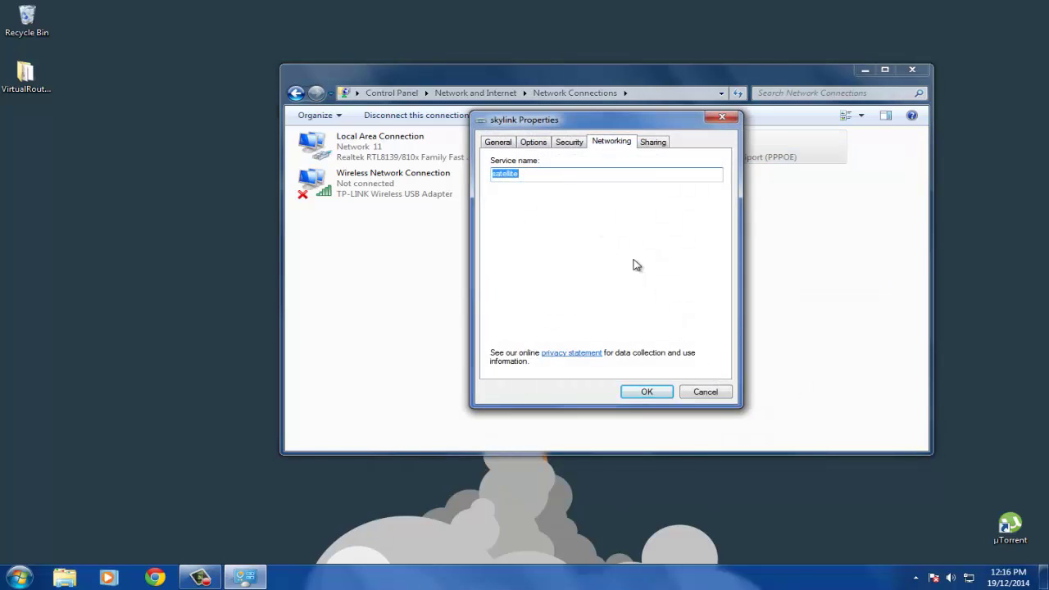
{"action": "left_click", "coordinate": [654, 142]}
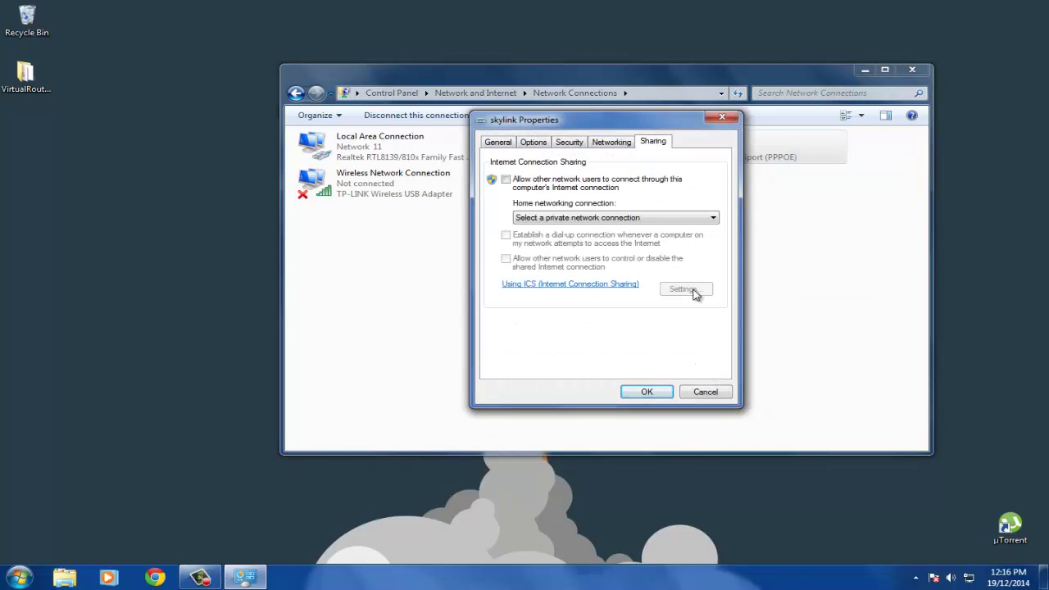
{"action": "left_click", "coordinate": [523, 185]}
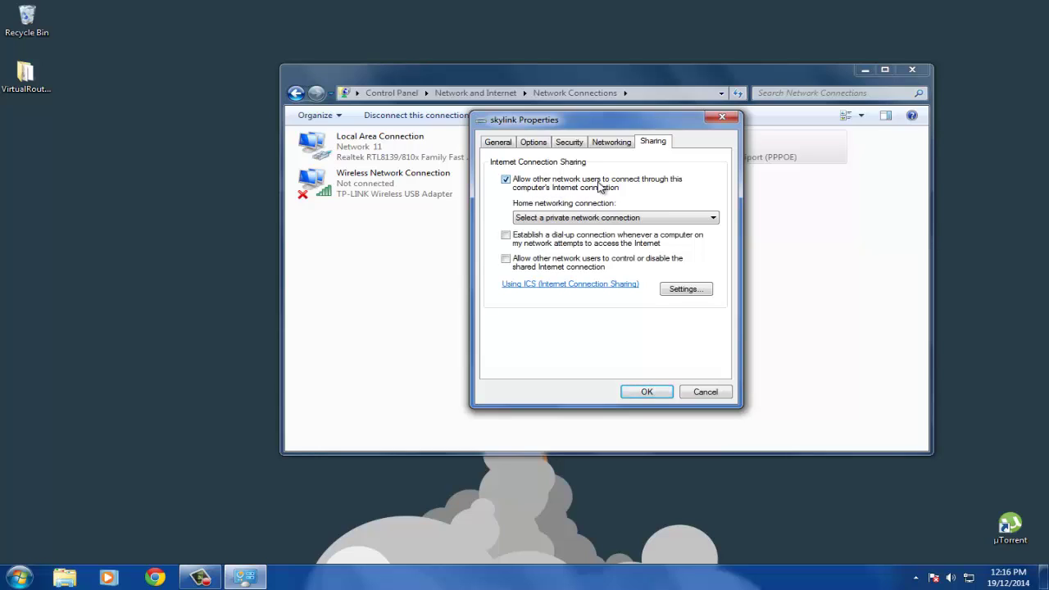
Set skylink's home networking connection to Wireless Network Connection 2, apply the sharing settings, and close Network Connections
{"action": "left_click", "coordinate": [539, 218]}
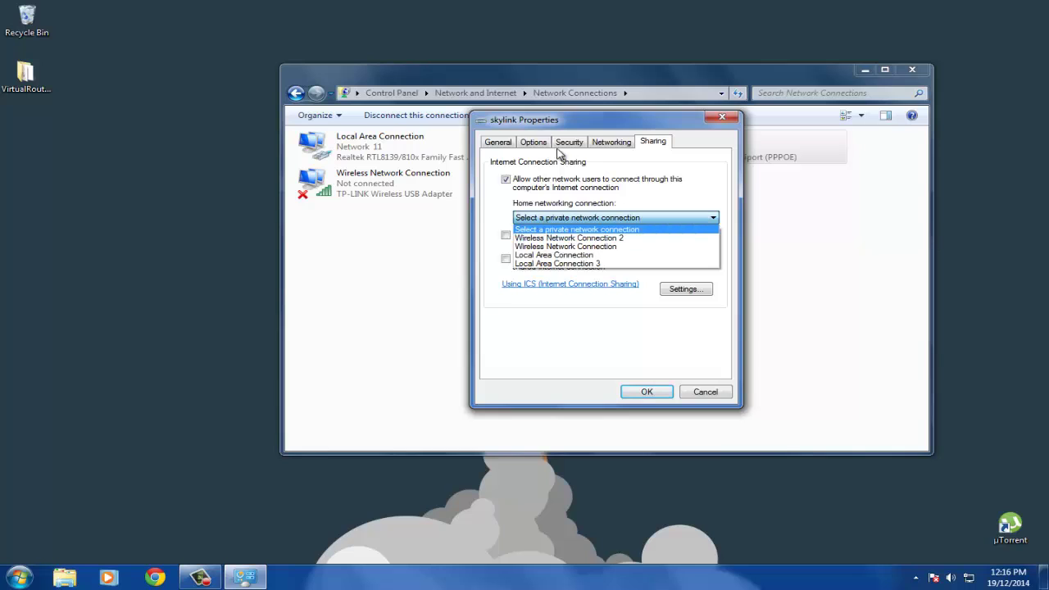
{"action": "left_click", "coordinate": [574, 125]}
{"action": "left_click_drag", "start_coordinate": [554, 122], "coordinate": [678, 248]}
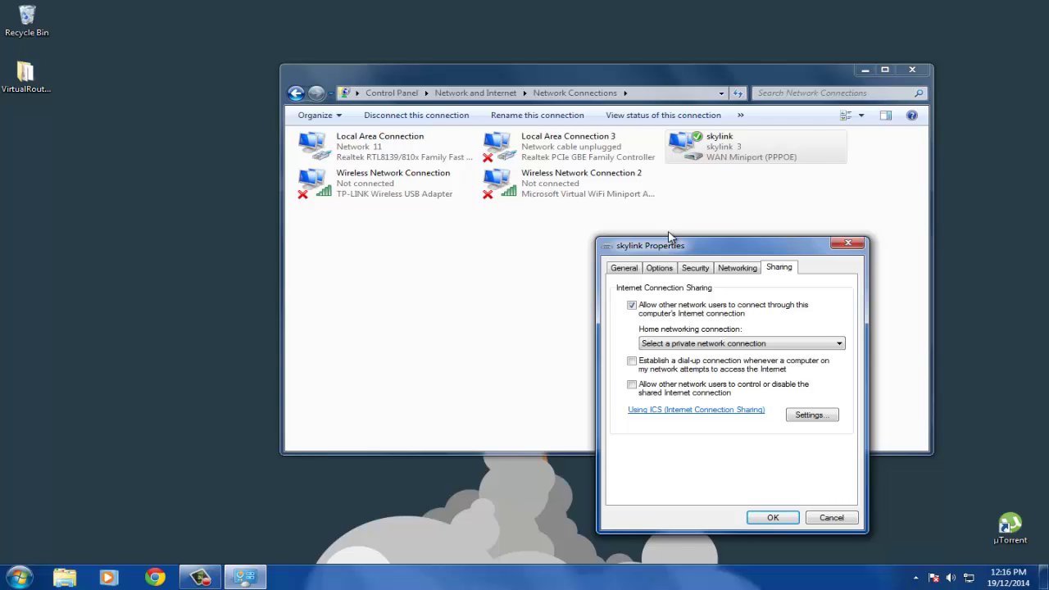
{"action": "left_click_drag", "start_coordinate": [668, 233], "coordinate": [671, 215]}
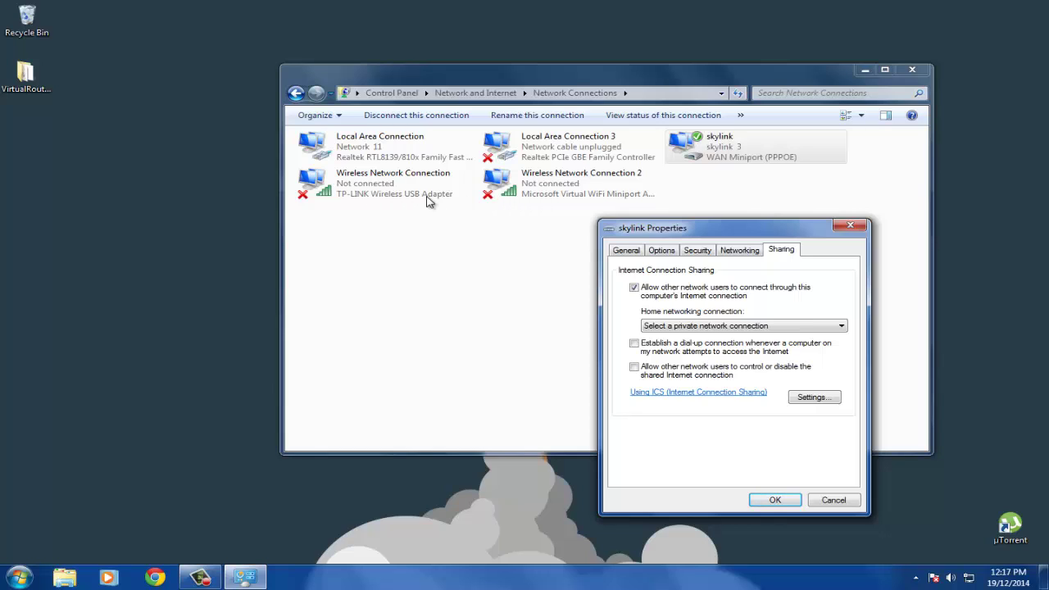
{"action": "left_click", "coordinate": [783, 326]}
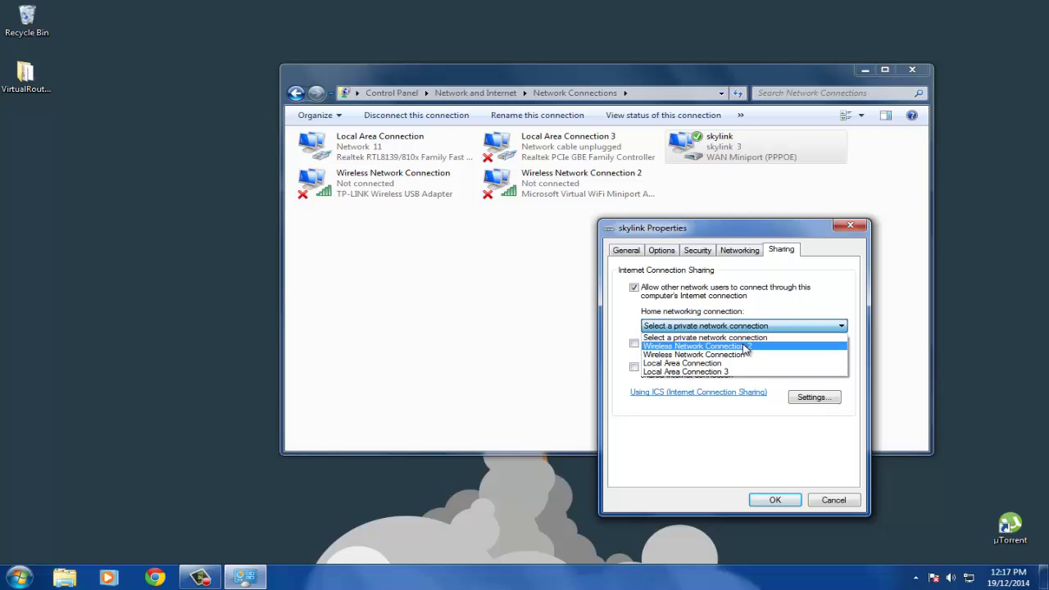
{"action": "left_click", "coordinate": [744, 348]}
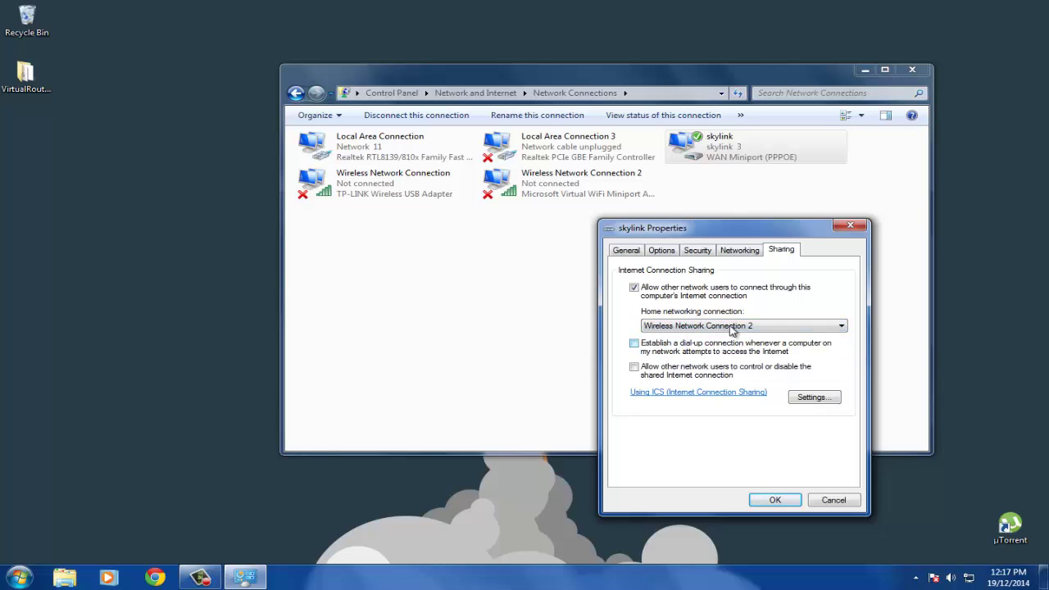
{"action": "left_click", "coordinate": [774, 500]}
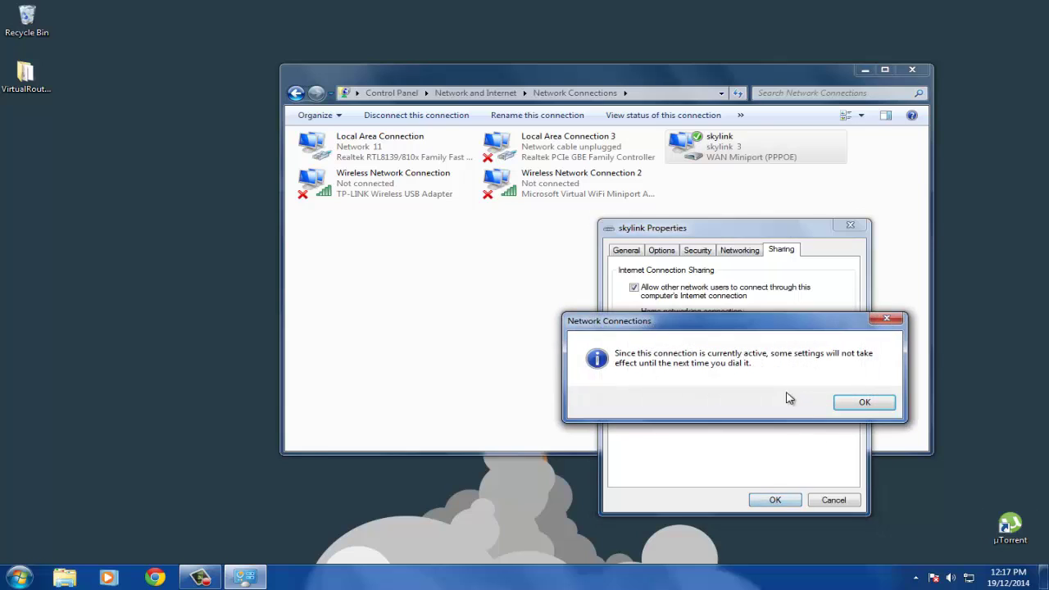
{"action": "left_click", "coordinate": [877, 407]}
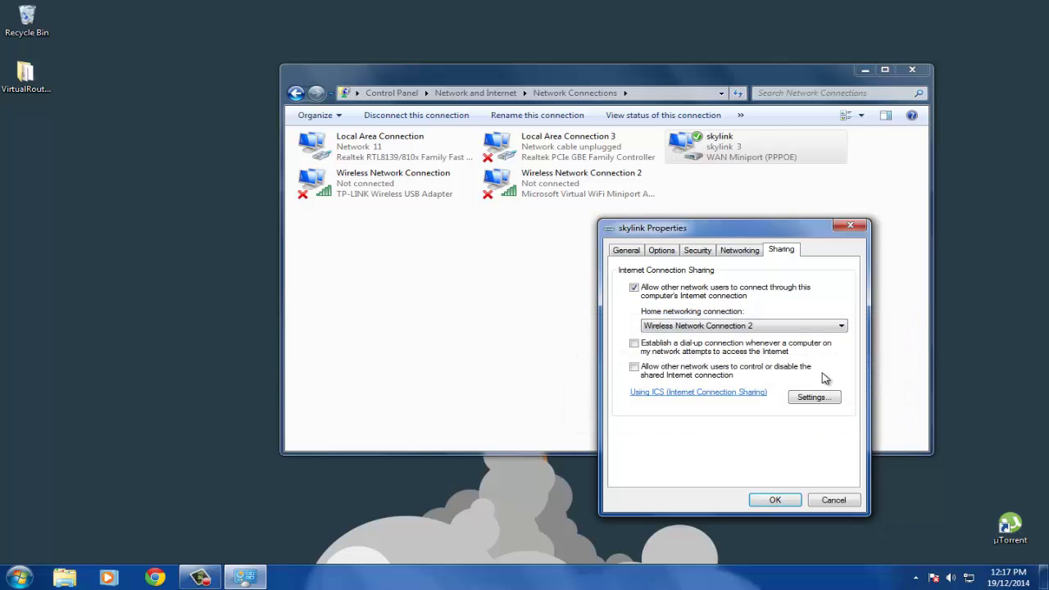
{"action": "left_click", "coordinate": [774, 500]}
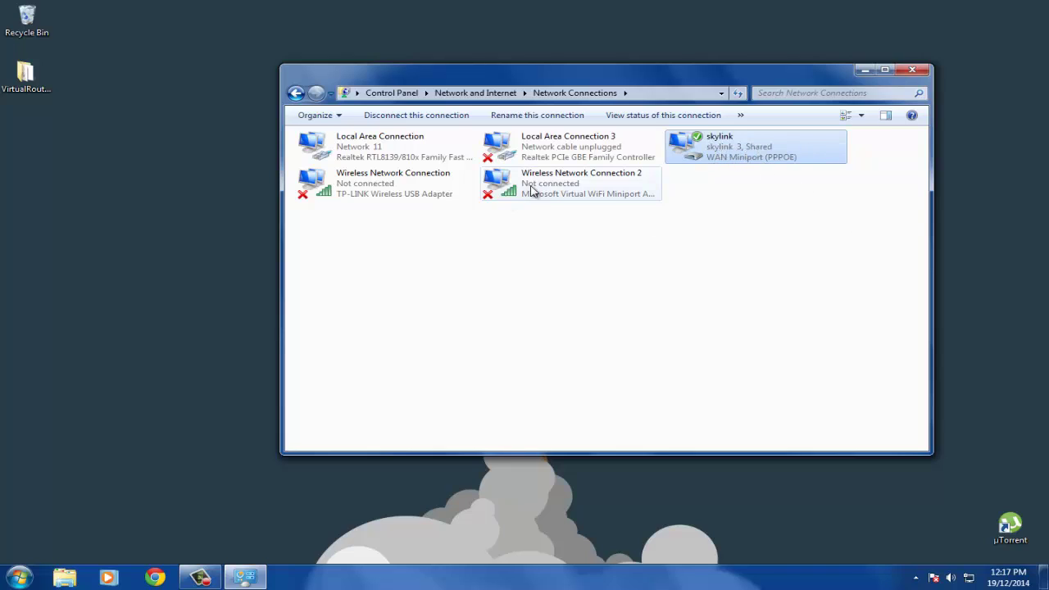
{"action": "left_click", "coordinate": [922, 74]}
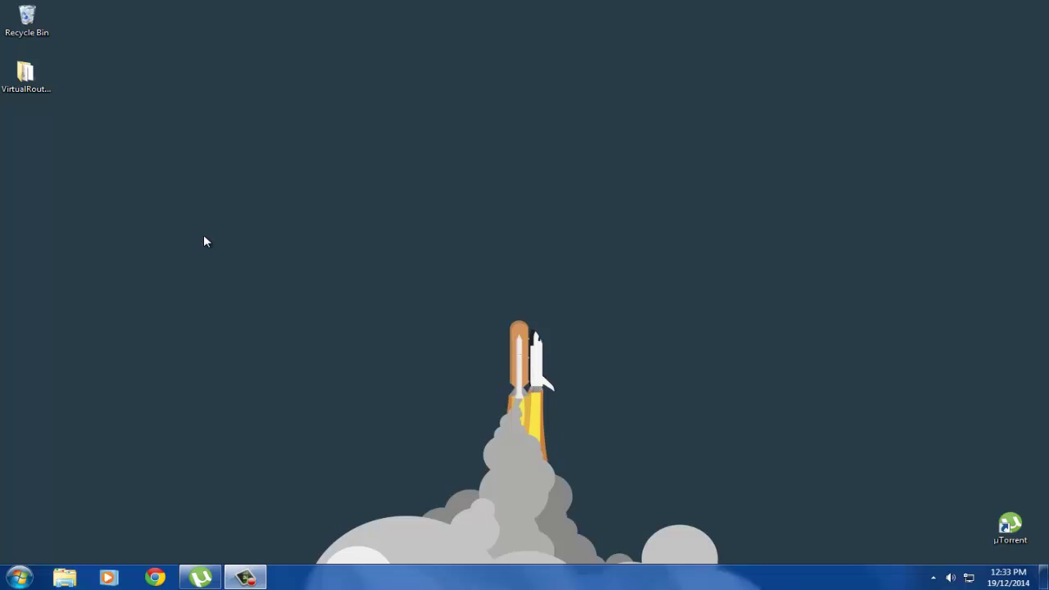
Connect to the Internet through the skylink dial-up connection
{"action": "left_click", "coordinate": [968, 578]}
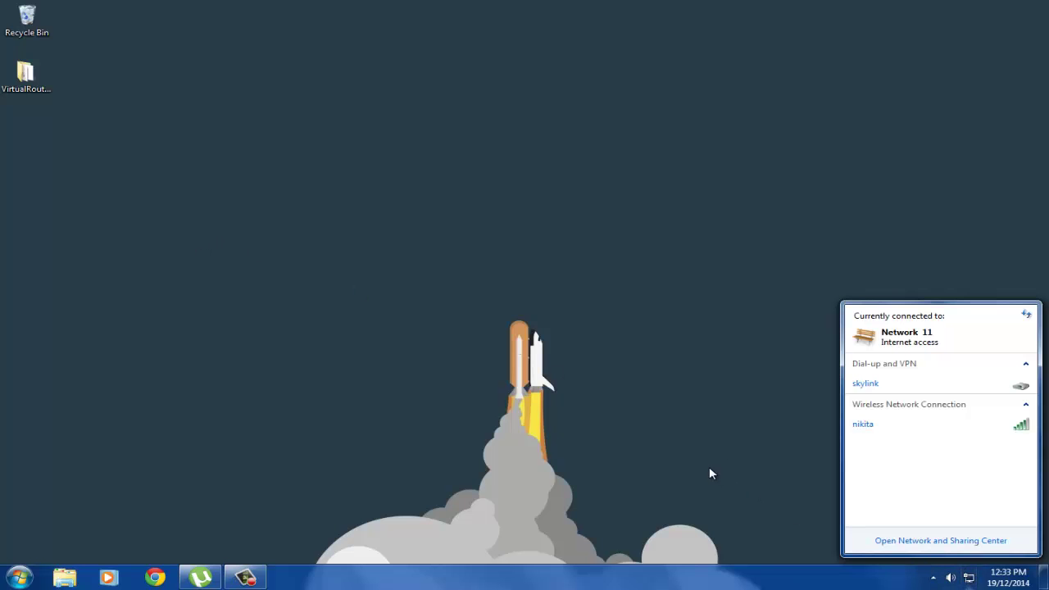
{"action": "left_click", "coordinate": [983, 385]}
{"action": "left_click", "coordinate": [1003, 400]}
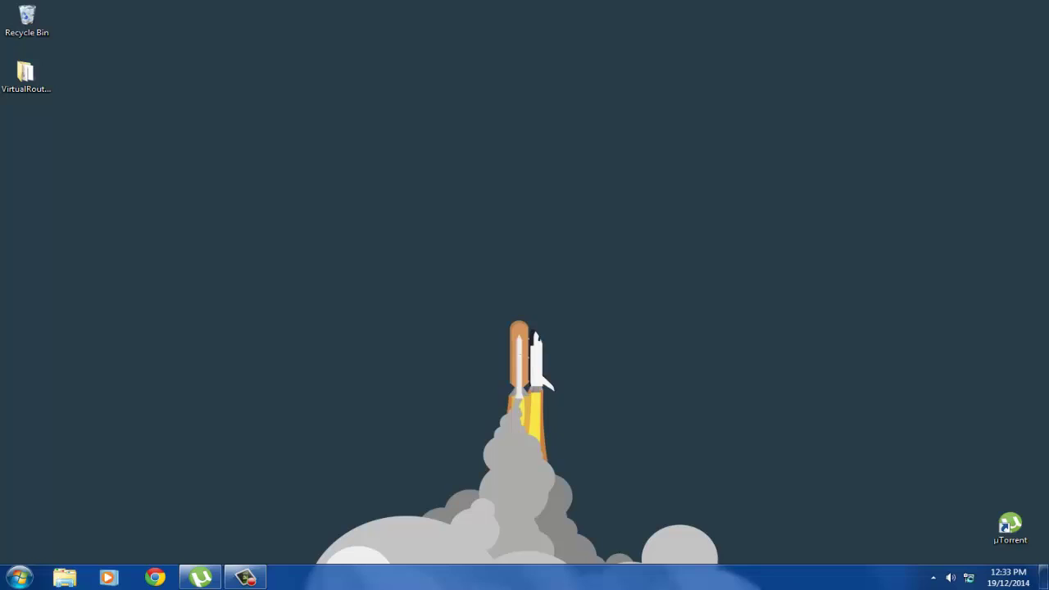
{"action": "left_click", "coordinate": [442, 403]}
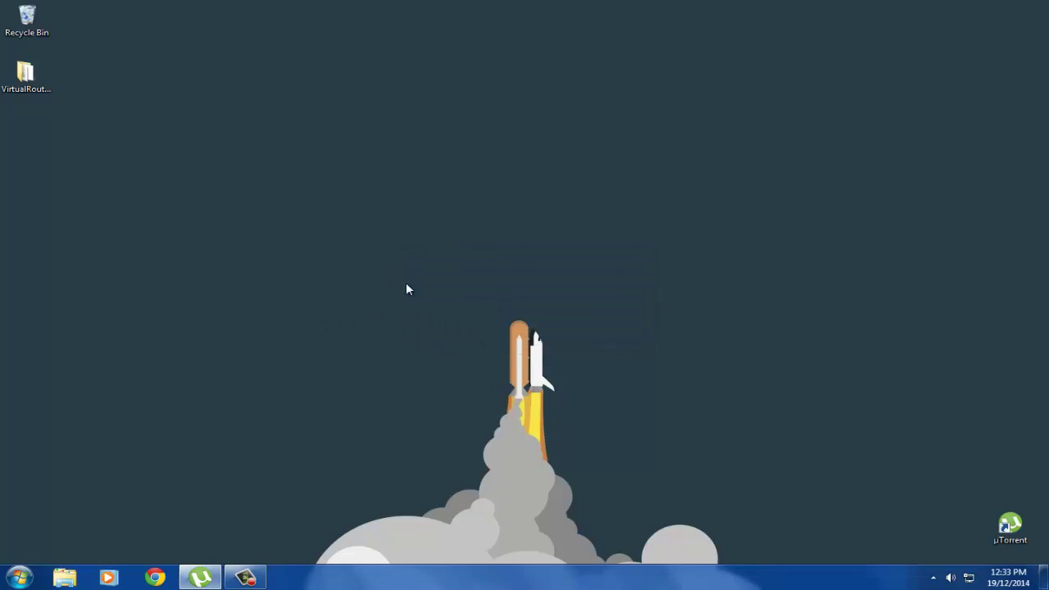
Launch VirtualRouterSimplicity from its folder on the desktop and check the list of currently connected networks
{"action": "double_click", "coordinate": [18, 78]}
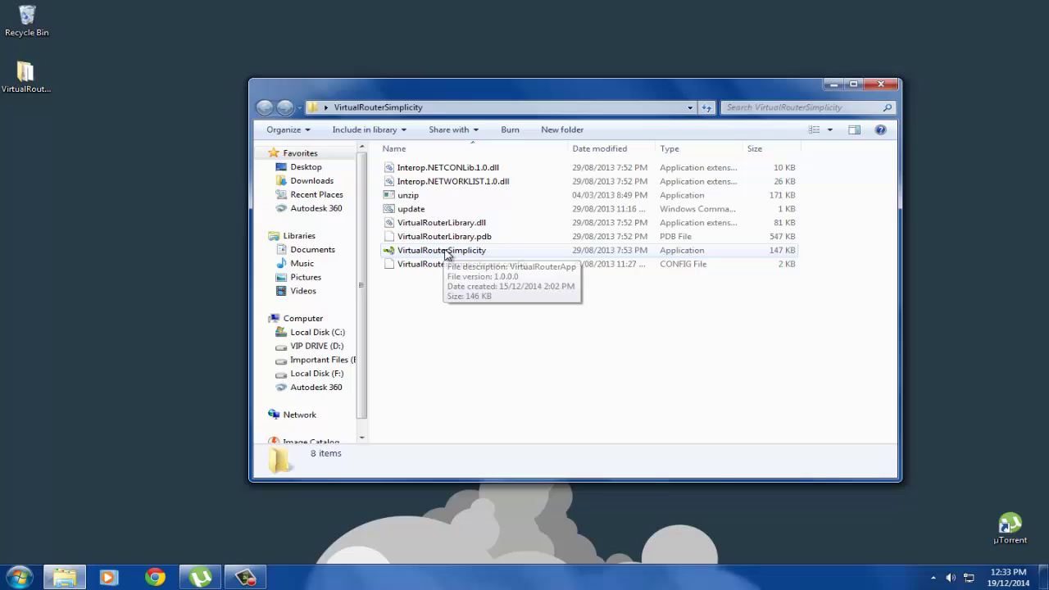
{"action": "double_click", "coordinate": [448, 255]}
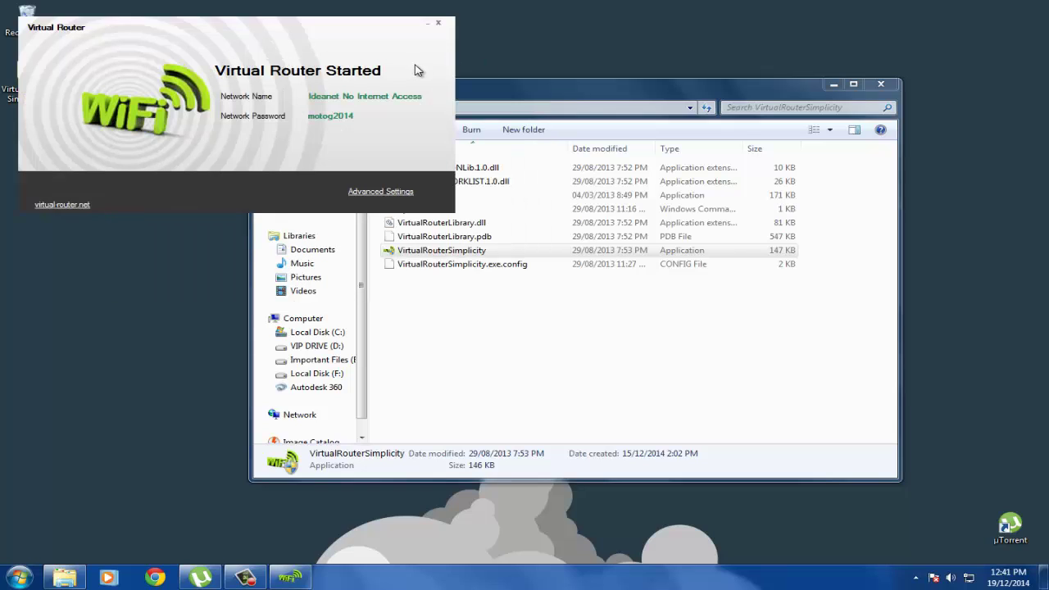
{"action": "left_click", "coordinate": [969, 578]}
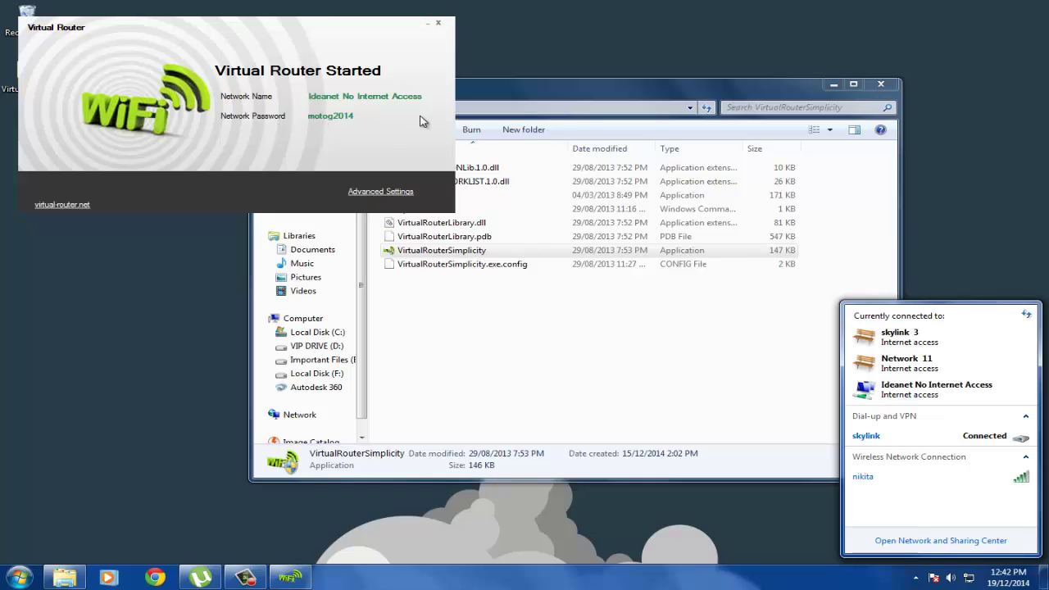
Open Virtual Router's advanced settings for the network name and network password
{"action": "left_click", "coordinate": [370, 193]}
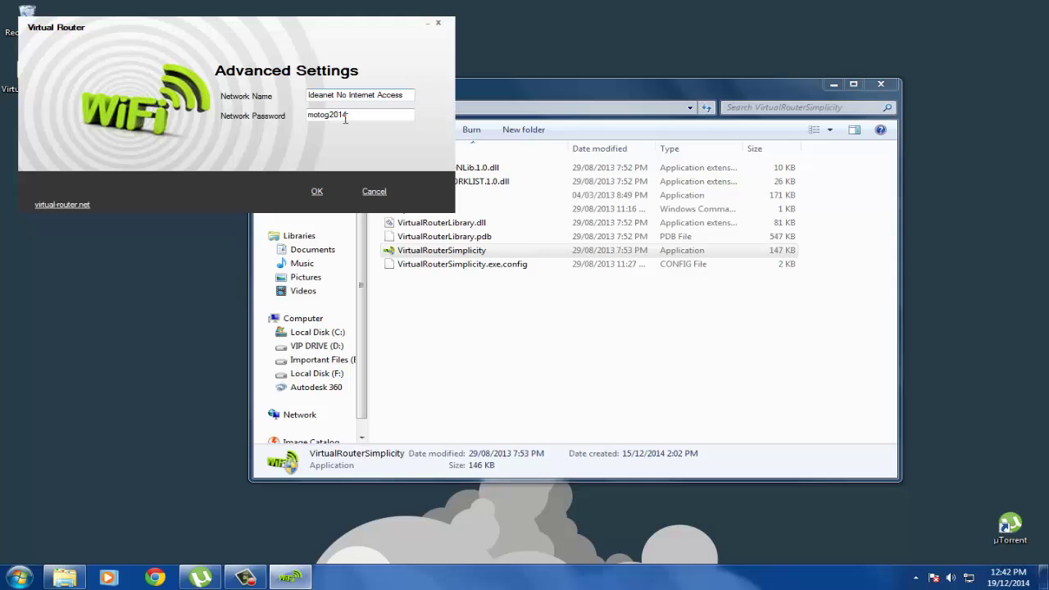